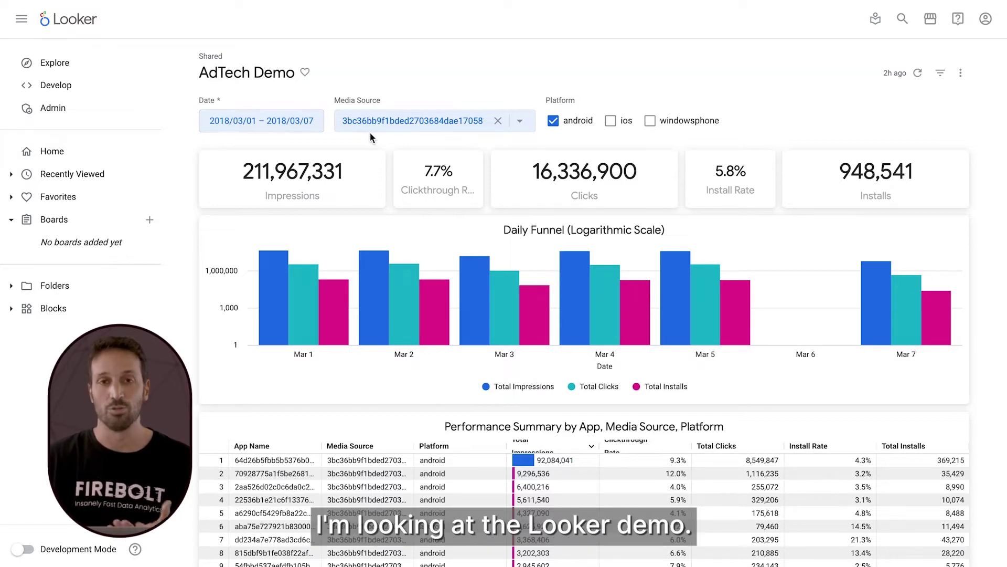
- Clear the AdTech Demo dashboard's cache, refresh its data, and add ios to the Platform filter
{"action": "left_click", "coordinate": [964, 76]}
{"action": "left_click", "coordinate": [907, 102]}
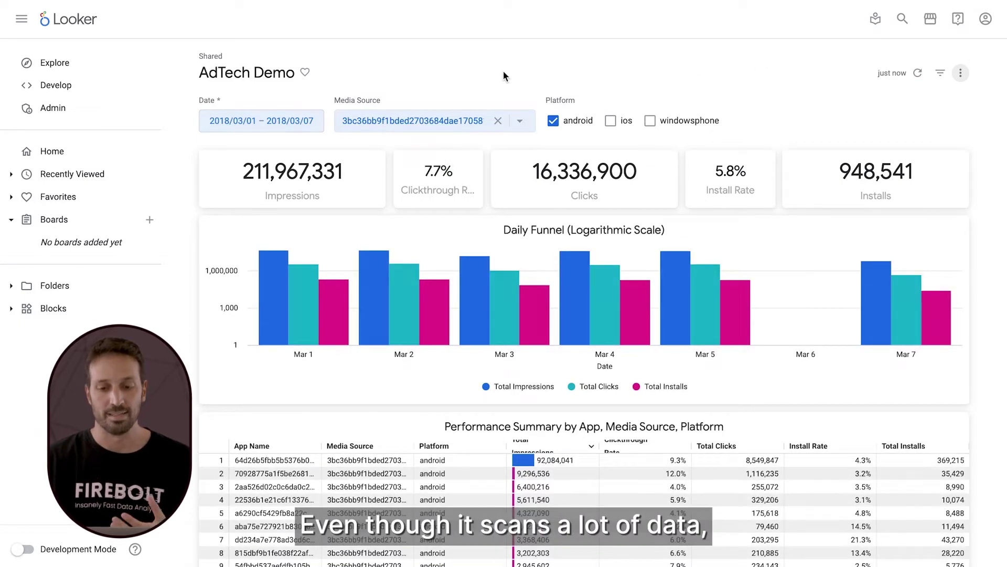
{"action": "left_click", "coordinate": [610, 120]}
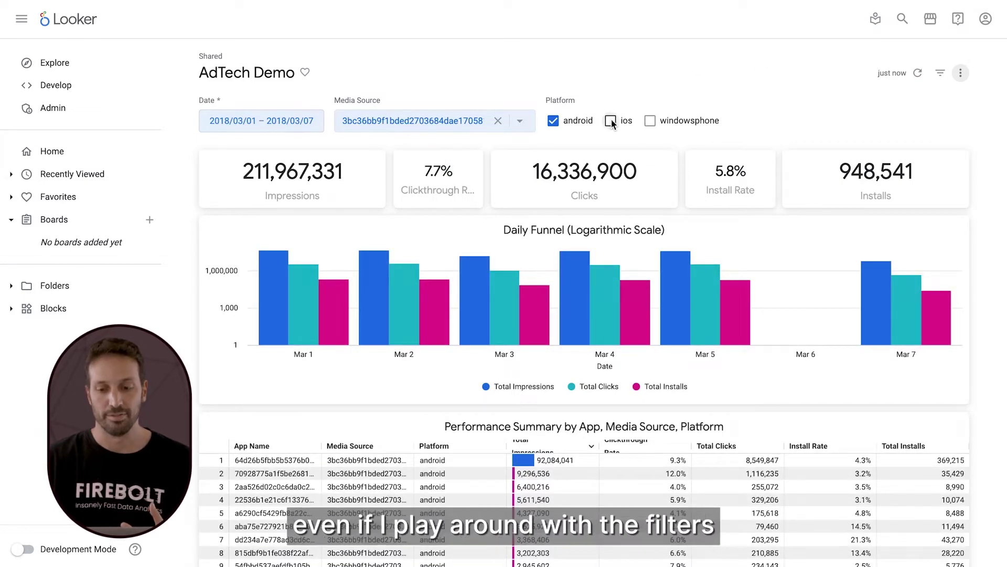
{"action": "left_click", "coordinate": [300, 121]}
{"action": "left_click", "coordinate": [316, 158]}
{"action": "left_click_drag", "start_coordinate": [316, 161], "coordinate": [324, 161]}
{"action": "type", "text": "14"}
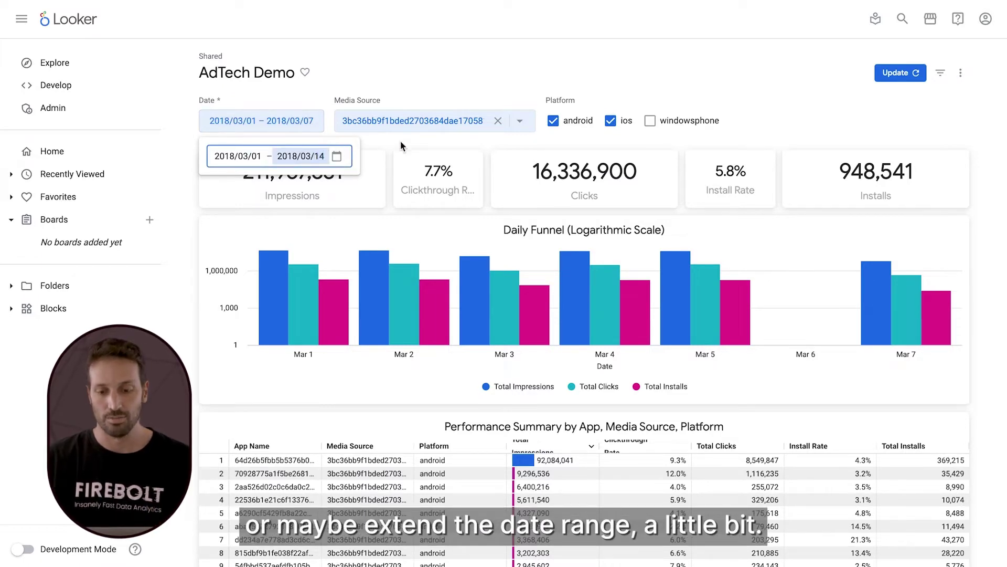
{"action": "left_click", "coordinate": [446, 103]}
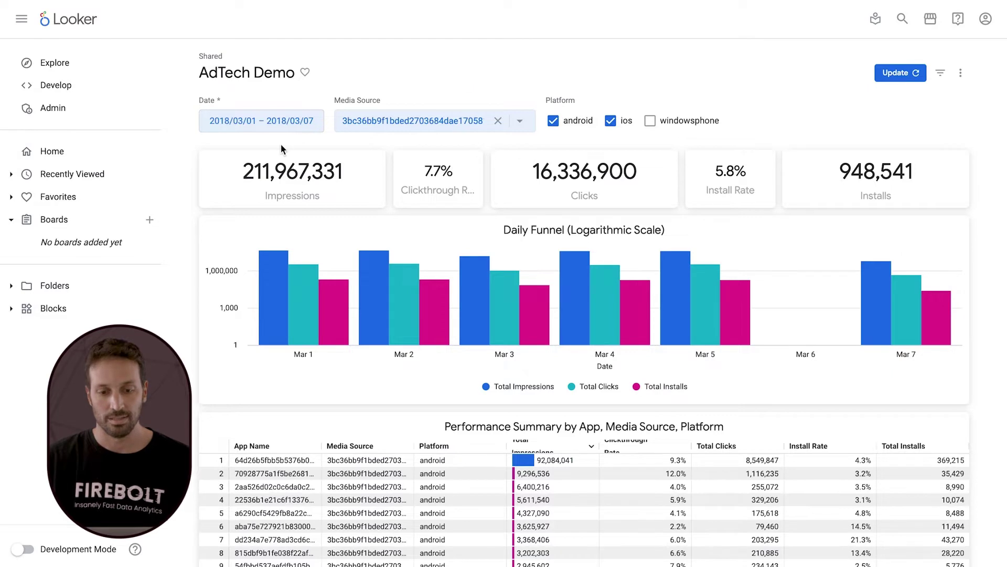
- Extend the Date filter's end date to 2018/03/14 and reload the dashboard with a cleared cache
{"action": "left_click", "coordinate": [317, 121]}
{"action": "left_click", "coordinate": [319, 157]}
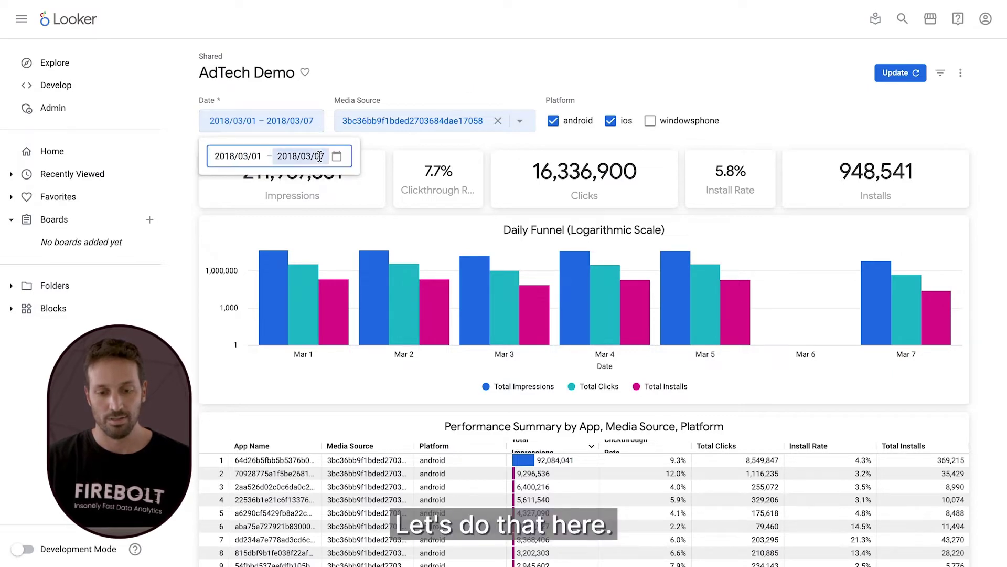
{"action": "left_click_drag", "start_coordinate": [313, 156], "coordinate": [328, 156]}
{"action": "type", "text": "14"}
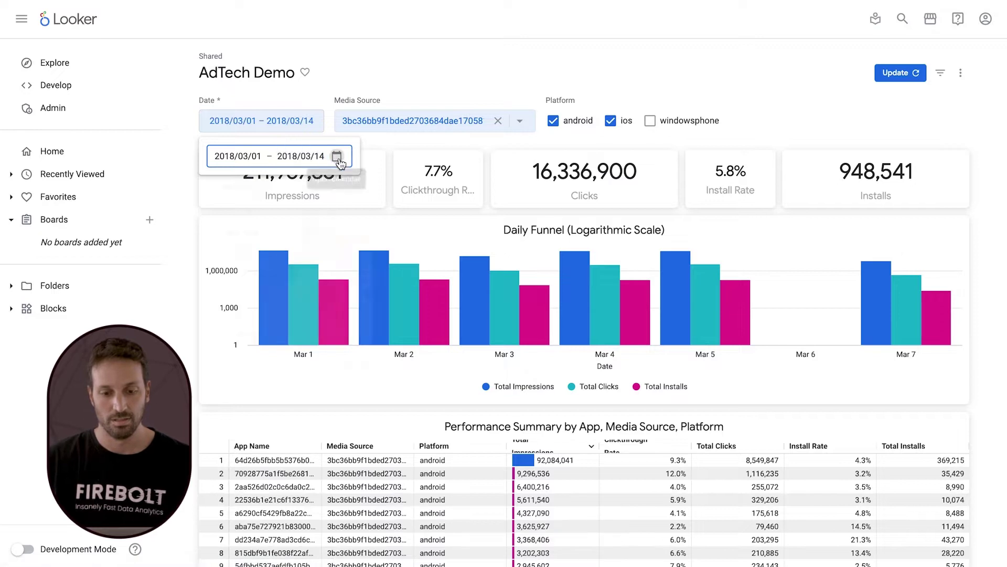
{"action": "left_click", "coordinate": [420, 95]}
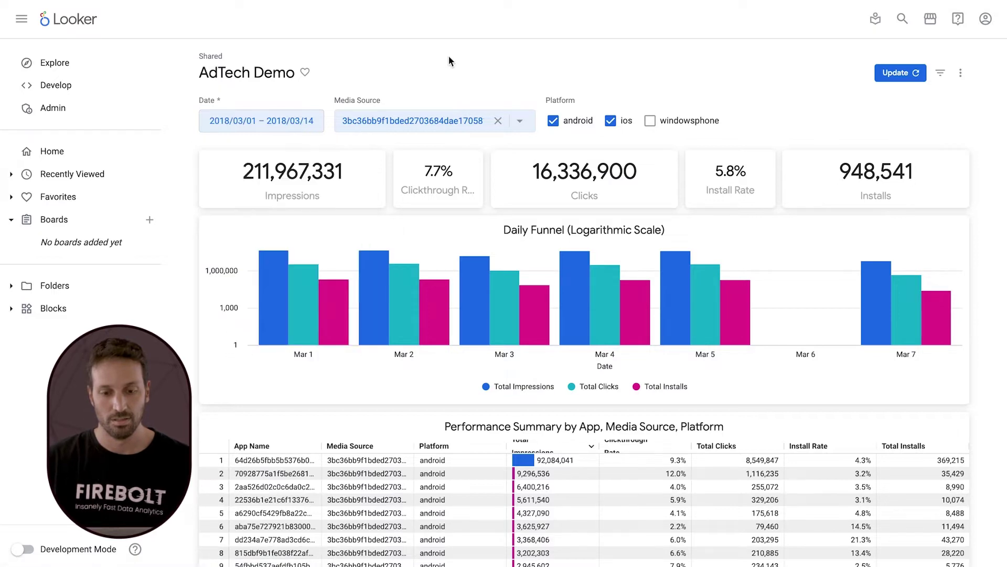
{"action": "left_click", "coordinate": [960, 73]}
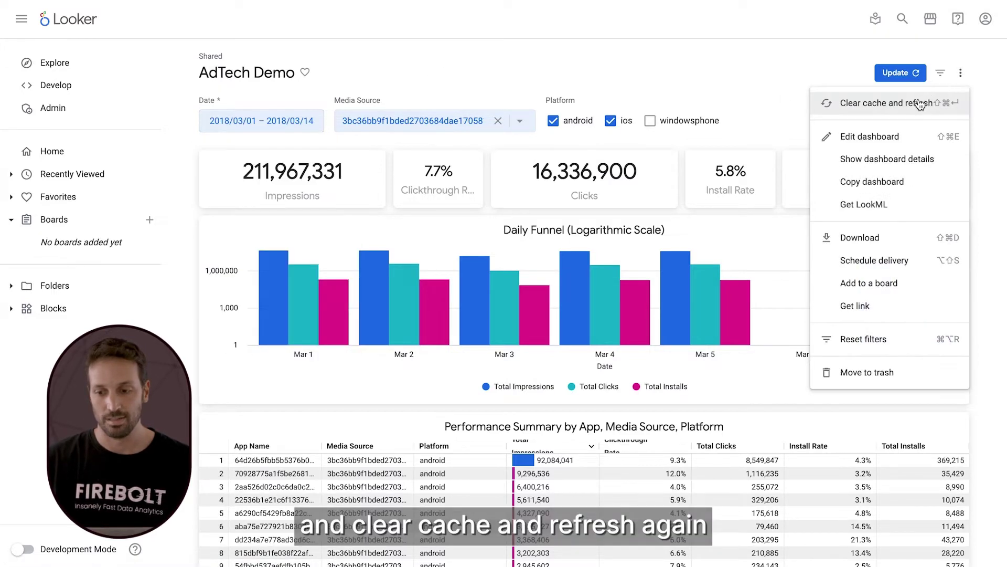
{"action": "left_click", "coordinate": [919, 103]}
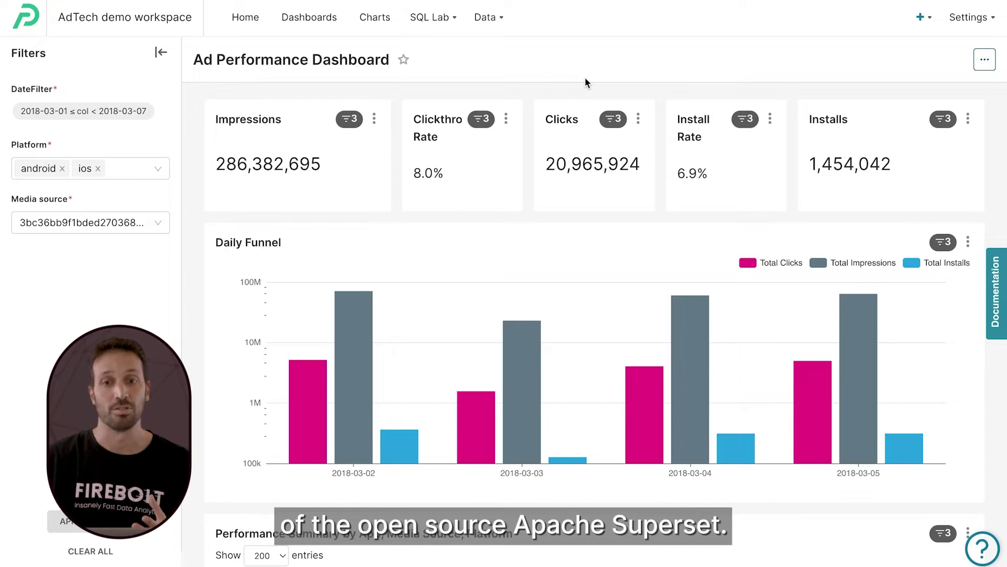
- Switch to the Ad Performance Dashboard in the AdTech demo workspace of Preset and refresh the dashboard
{"action": "left_click", "coordinate": [984, 59]}
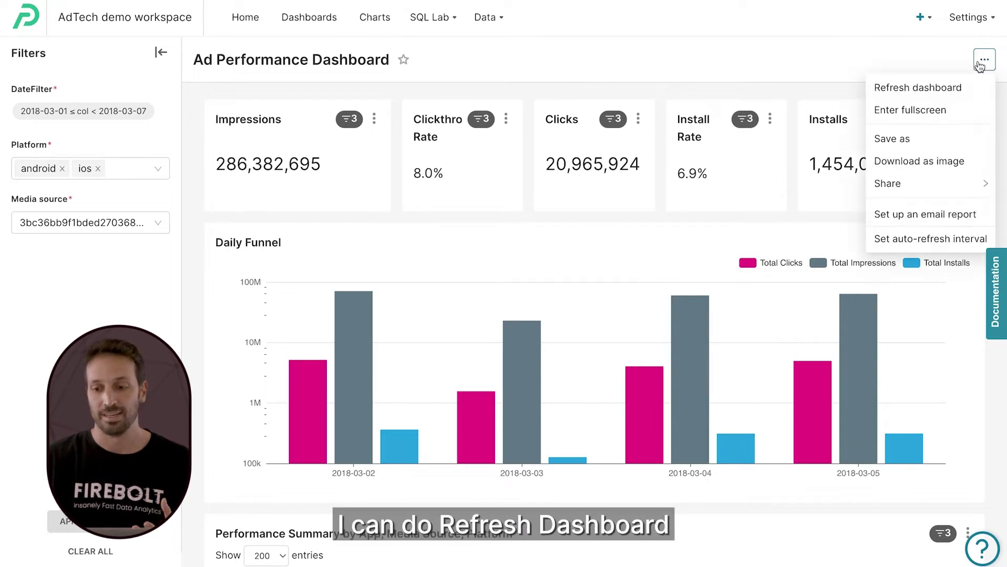
{"action": "left_click", "coordinate": [921, 88]}
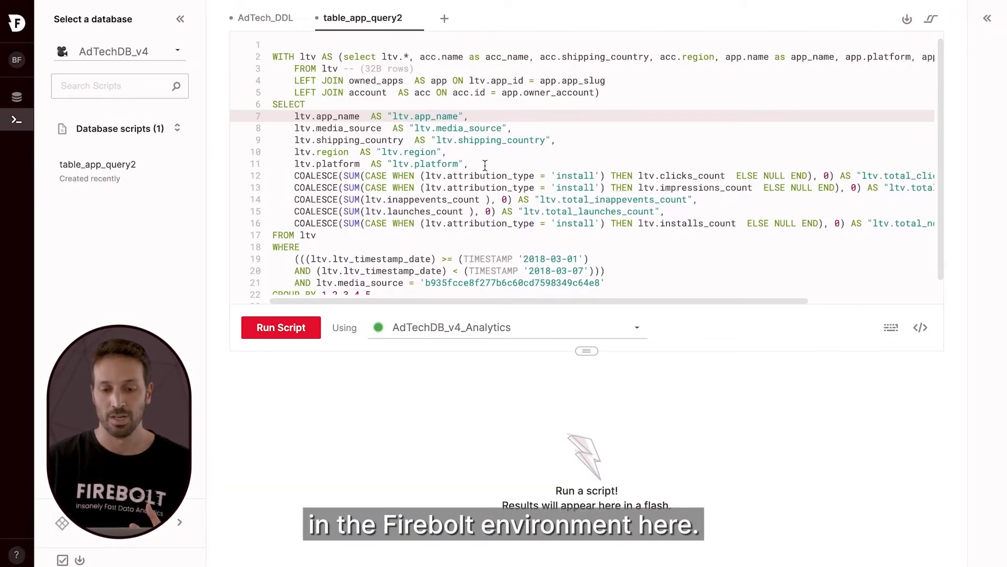
- Switch to the Firebolt SQL workspace and run "show tables" in a new script on AdTechDB_v4
{"action": "left_click", "coordinate": [444, 19]}
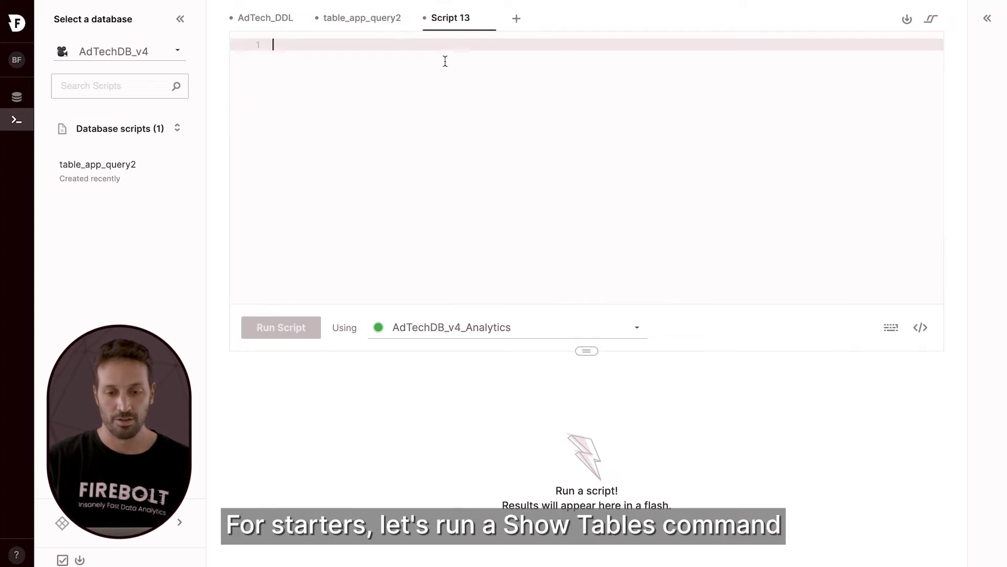
{"action": "type", "text": "show tables"}
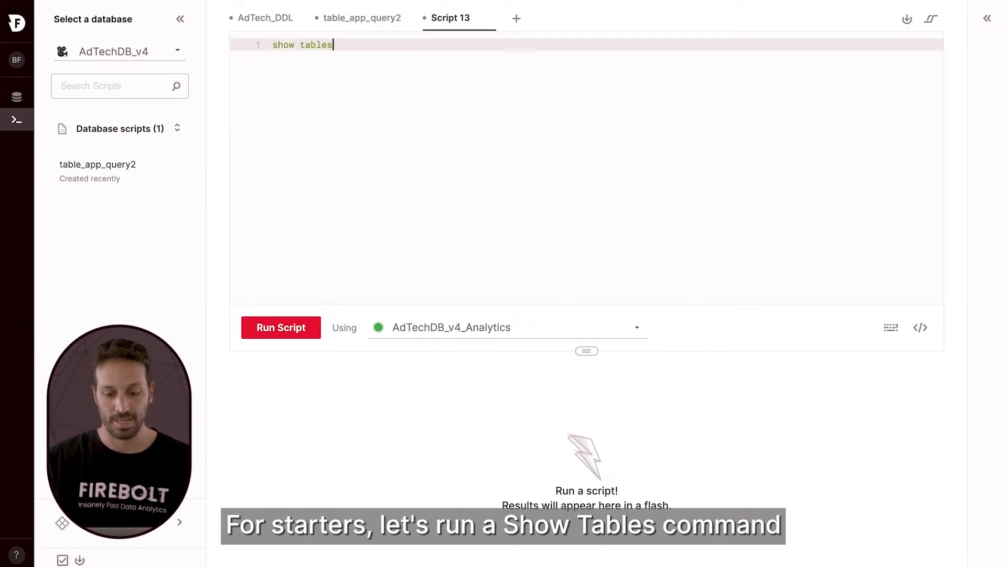
{"action": "key", "text": "ctrl+Return"}
- Enlarge the results area and examine the ltv fact table's row count, compressed size and uncompressed size
{"action": "left_click_drag", "start_coordinate": [586, 350], "coordinate": [587, 243]}
{"action": "scroll", "coordinate": [496, 383], "scroll_direction": "down", "scroll_amount": 1}
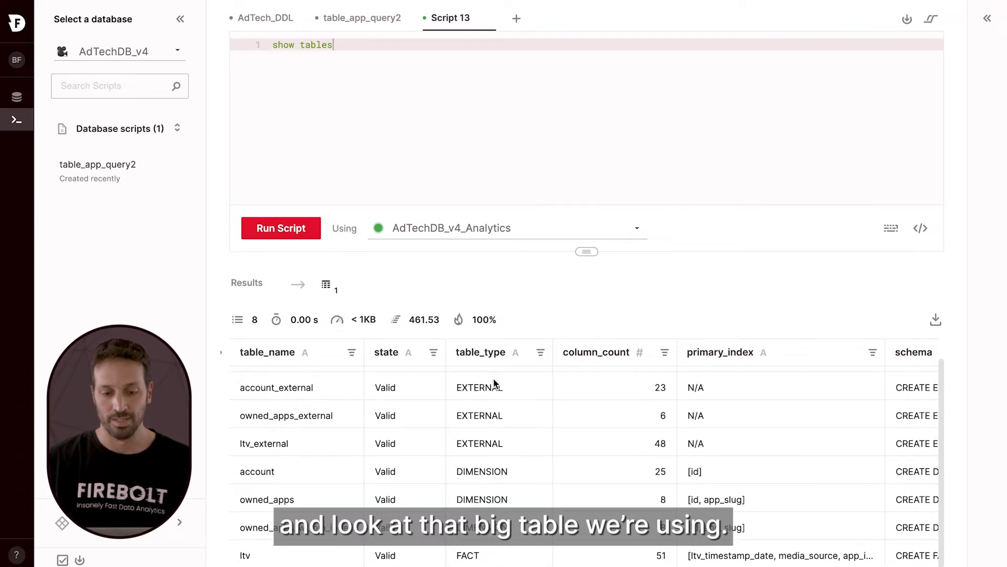
{"action": "double_click", "coordinate": [247, 555]}
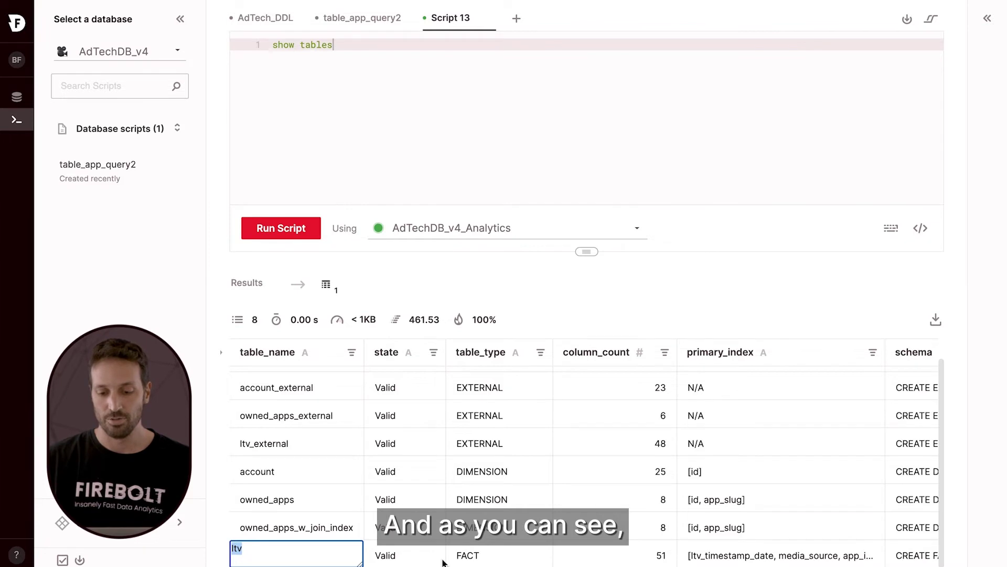
{"action": "scroll", "coordinate": [442, 562], "scroll_direction": "right", "scroll_amount": 10}
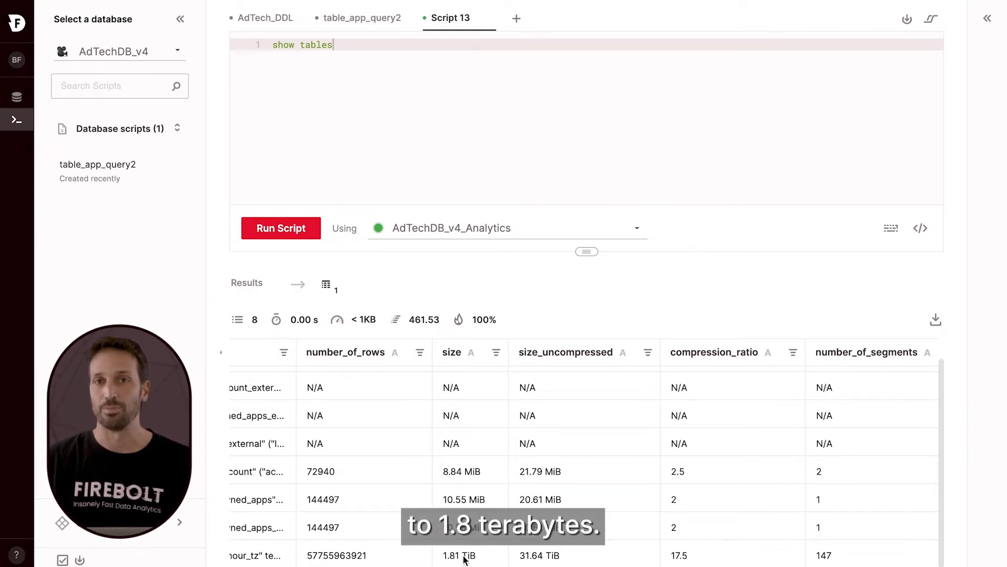
- Open the table_app_query2 script, review its ltv joins, aggregated fields and filters, and run it
{"action": "left_click", "coordinate": [345, 18]}
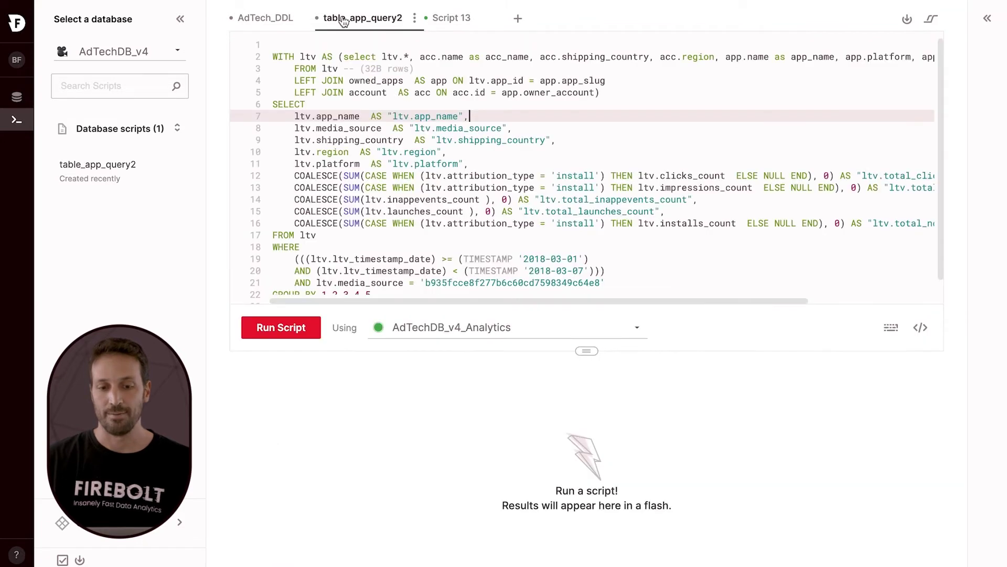
{"action": "left_click_drag", "start_coordinate": [274, 56], "coordinate": [414, 67]}
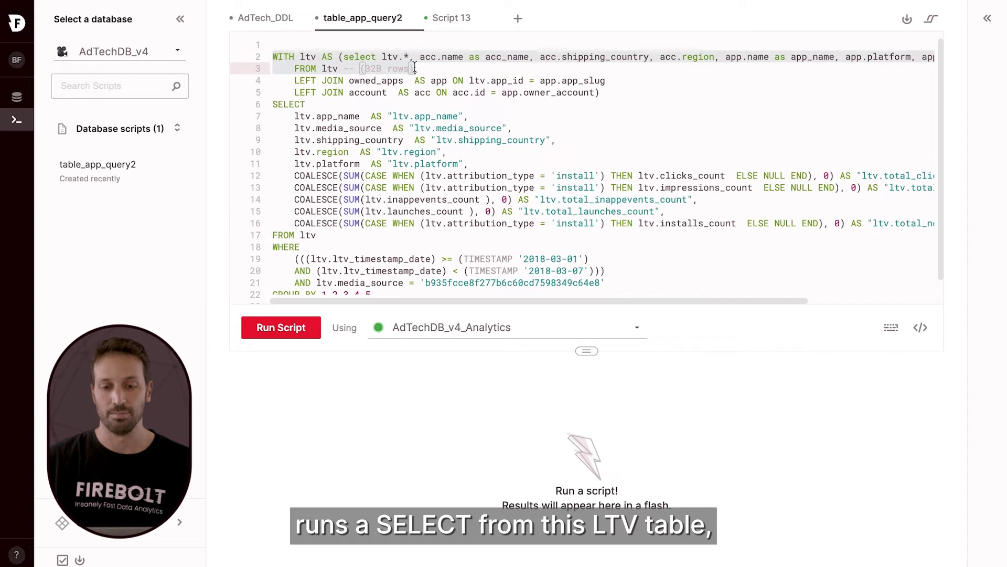
{"action": "left_click", "coordinate": [424, 90]}
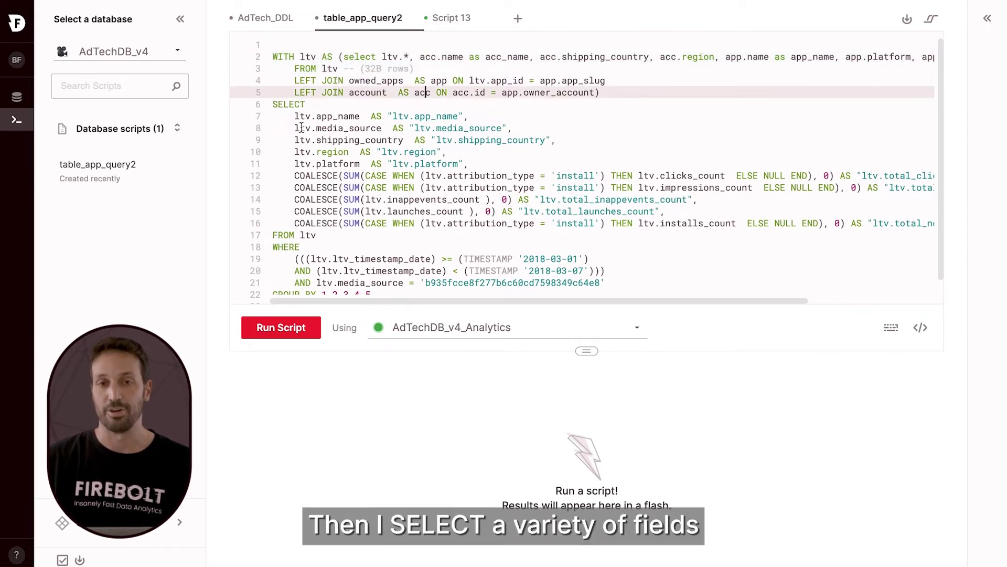
{"action": "left_click_drag", "start_coordinate": [288, 175], "coordinate": [520, 225]}
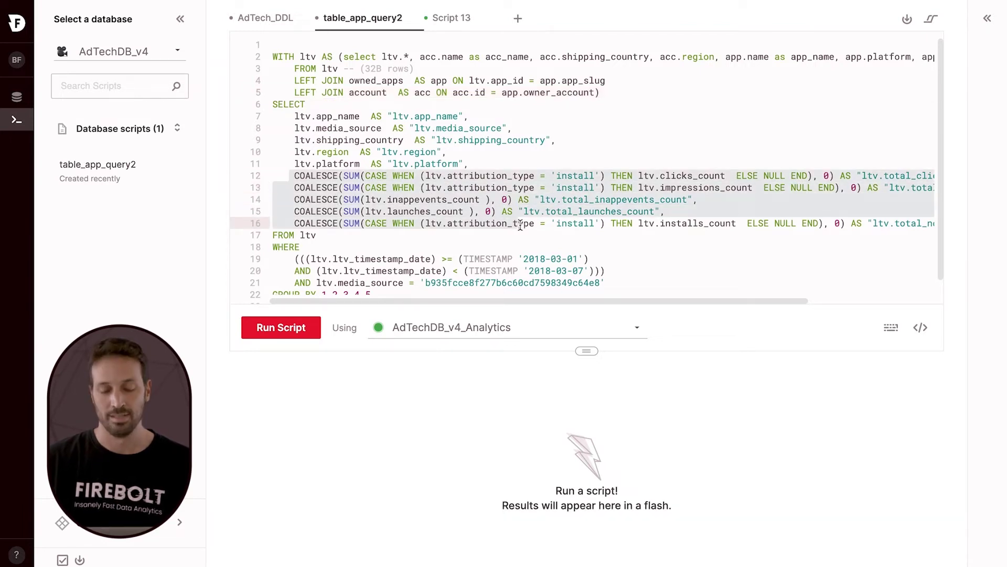
{"action": "scroll", "coordinate": [520, 224], "scroll_direction": "down", "scroll_amount": 1}
{"action": "left_click", "coordinate": [509, 253]}
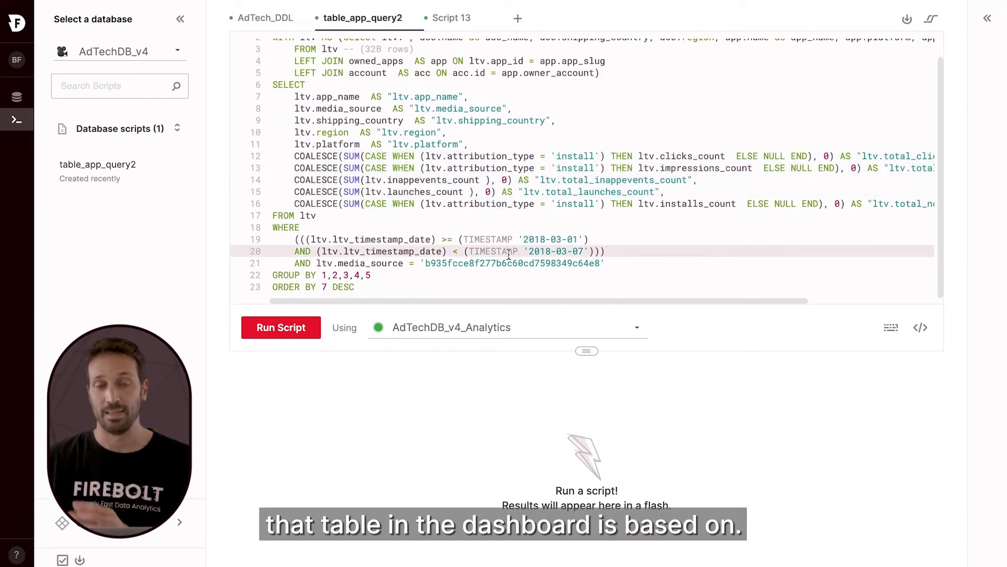
{"action": "left_click", "coordinate": [386, 229]}
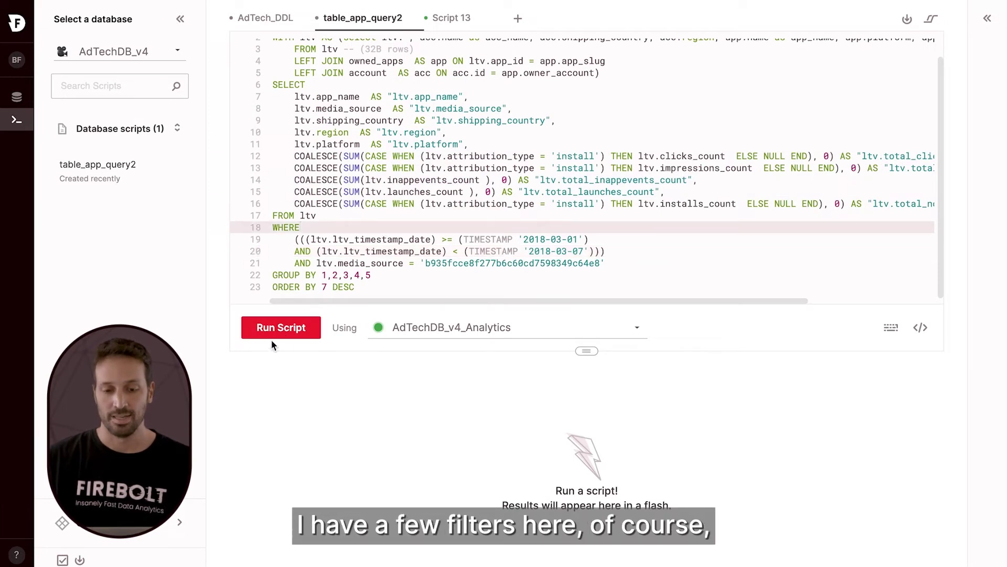
{"action": "left_click", "coordinate": [282, 325]}
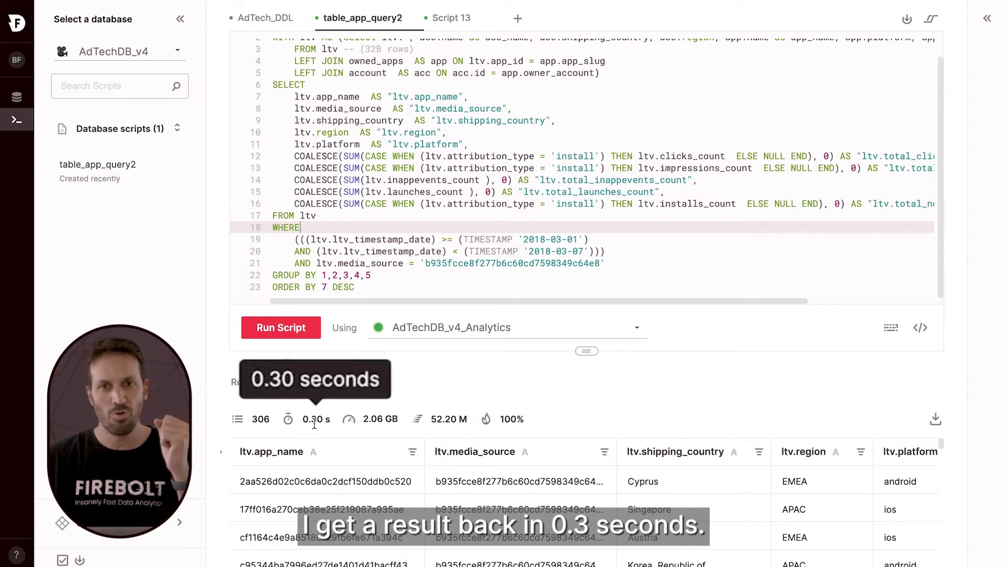
- Change the query's upper ltv_timestamp_date limit to 2018-03-30 and run the script again
{"action": "left_click", "coordinate": [458, 203]}
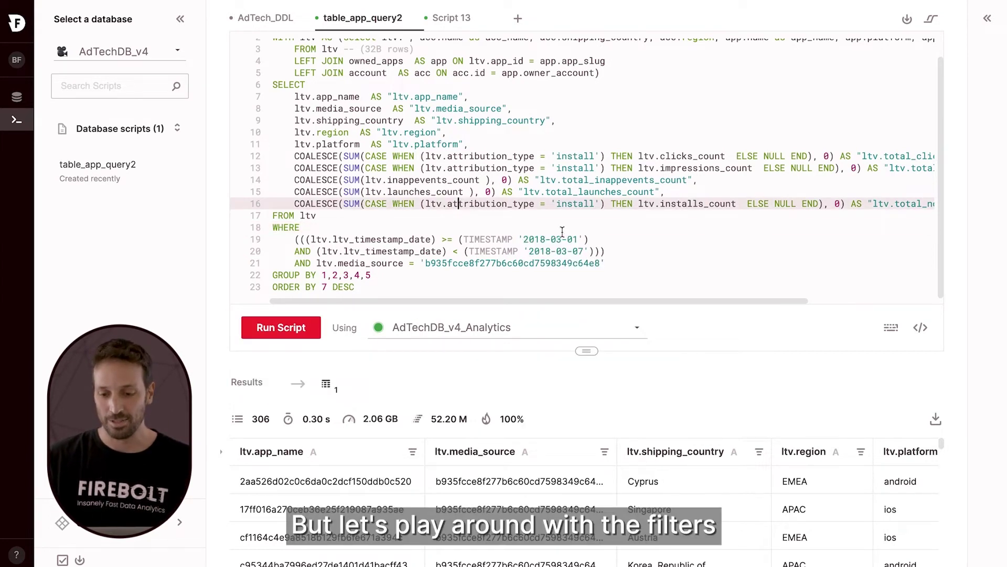
{"action": "left_click", "coordinate": [584, 251]}
{"action": "key", "text": "BackSpace"}
{"action": "key", "text": "BackSpace"}
{"action": "type", "text": "30"}
{"action": "left_click", "coordinate": [282, 340]}
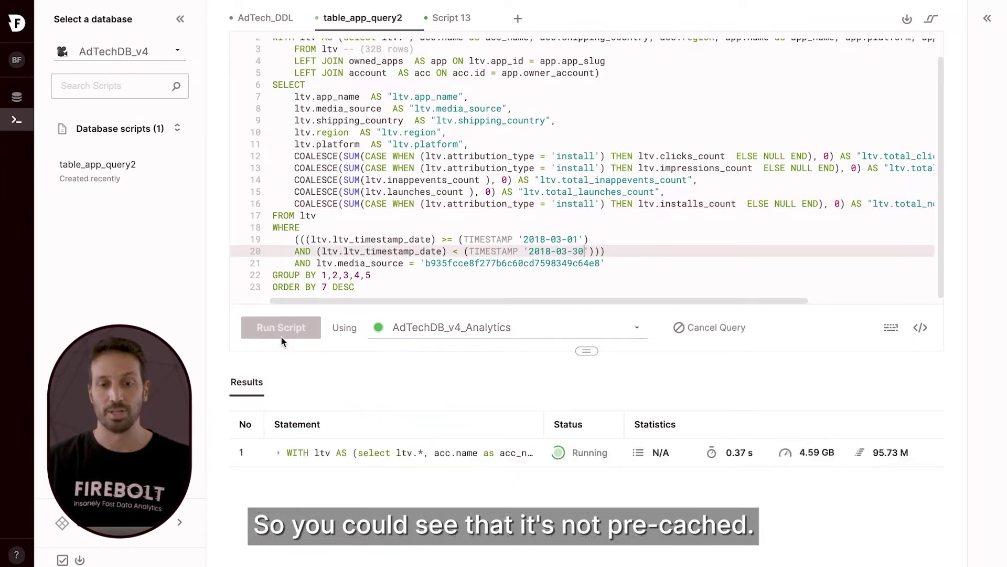
- Comment out the ltv.media_source filter condition in the WHERE clause and rerun the query
{"action": "left_click", "coordinate": [294, 264]}
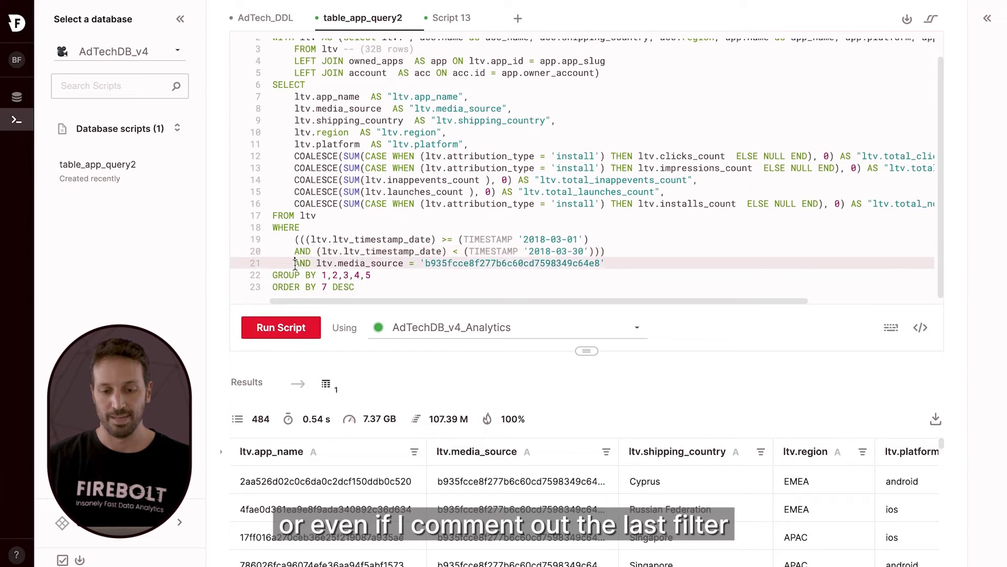
{"action": "type", "text": "--"}
{"action": "left_click", "coordinate": [431, 218]}
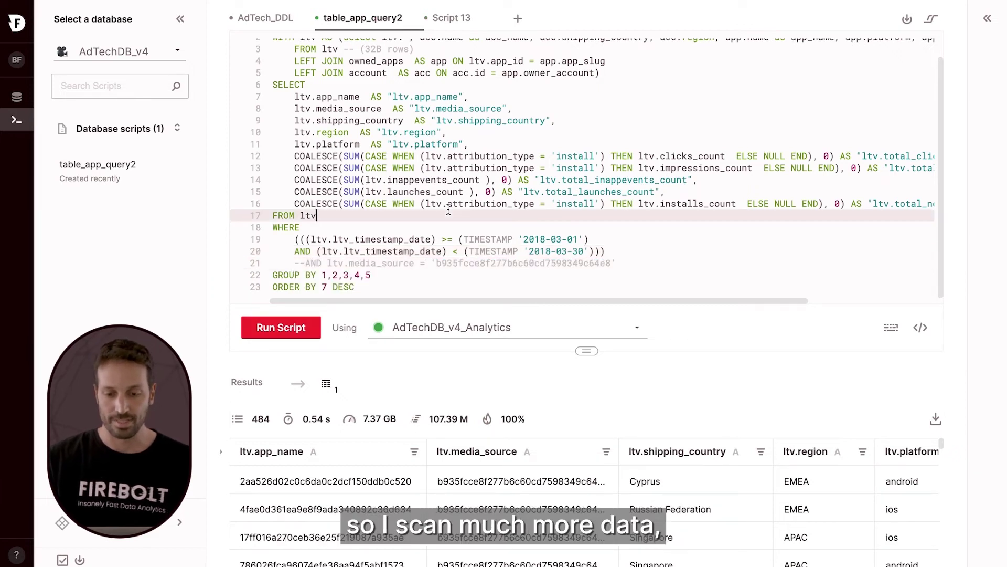
{"action": "left_click", "coordinate": [286, 327]}
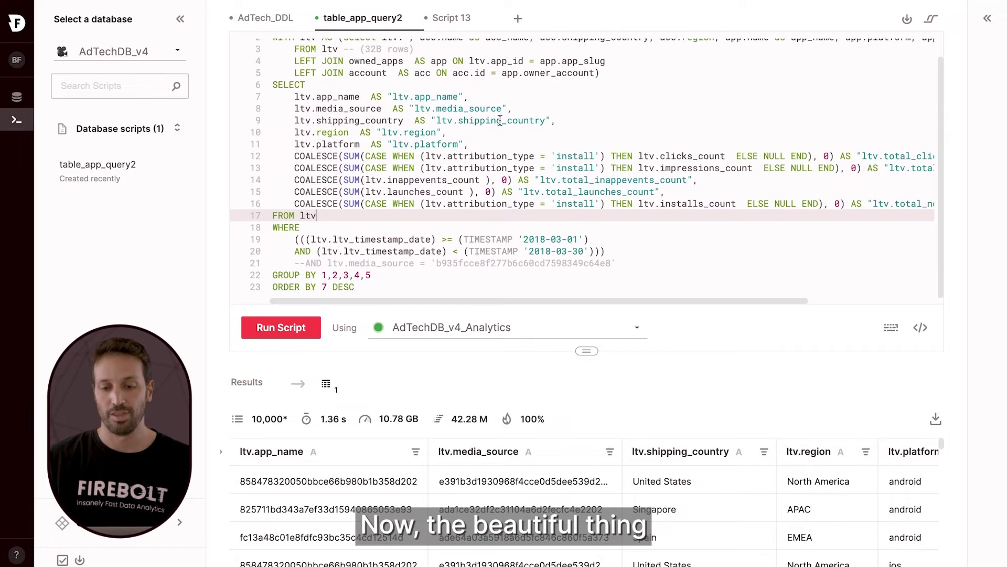
{"action": "scroll", "coordinate": [500, 120], "scroll_direction": "up", "scroll_amount": 2}
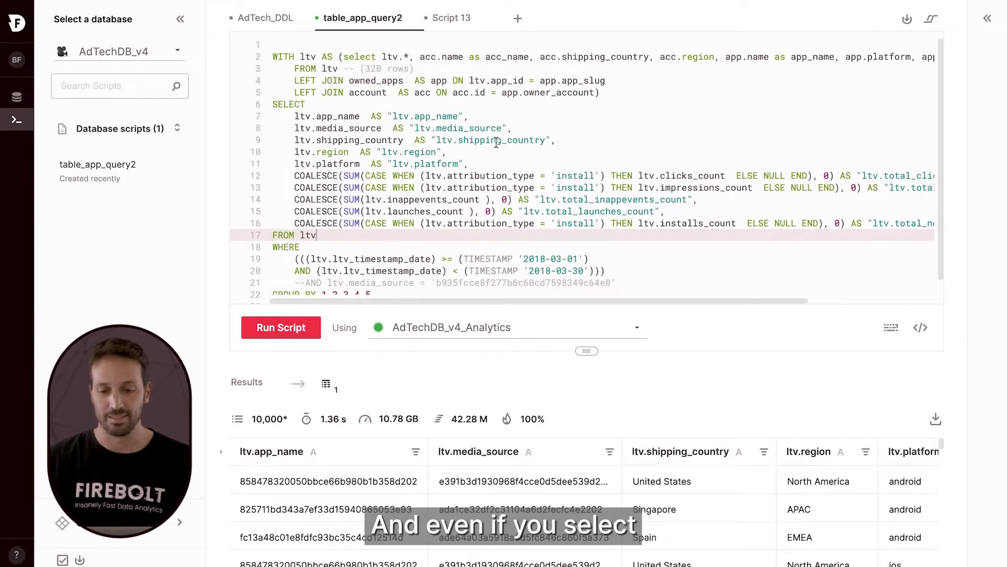
{"action": "scroll", "coordinate": [497, 142], "scroll_direction": "down", "scroll_amount": 2}
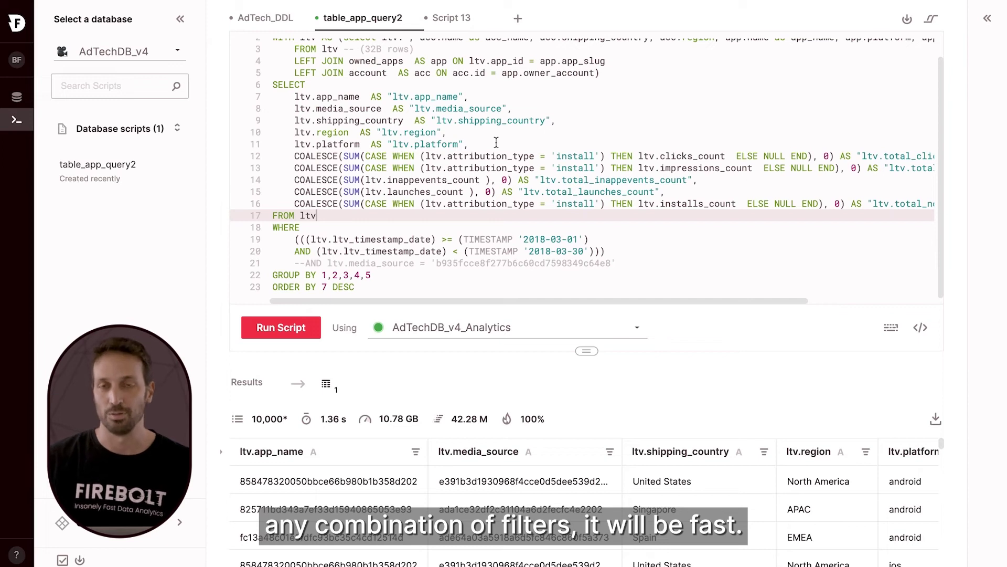
- Compare the available engines' specs and prices, select AdTechDB_v4_Analytics_Small, and rerun the query to check its execution time
{"action": "mouse_move", "coordinate": [483, 334]}
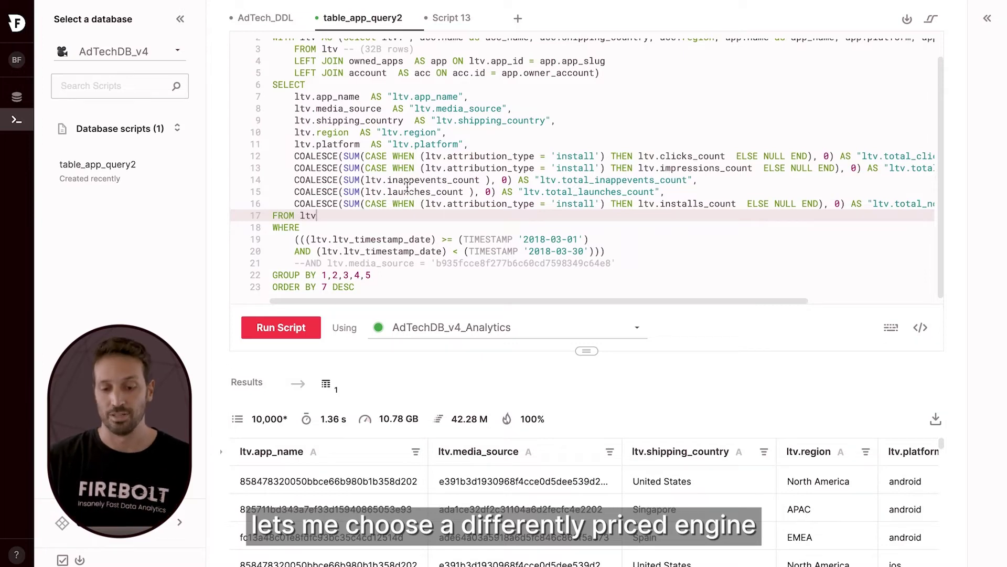
{"action": "left_click", "coordinate": [473, 329]}
{"action": "mouse_move", "coordinate": [626, 217]}
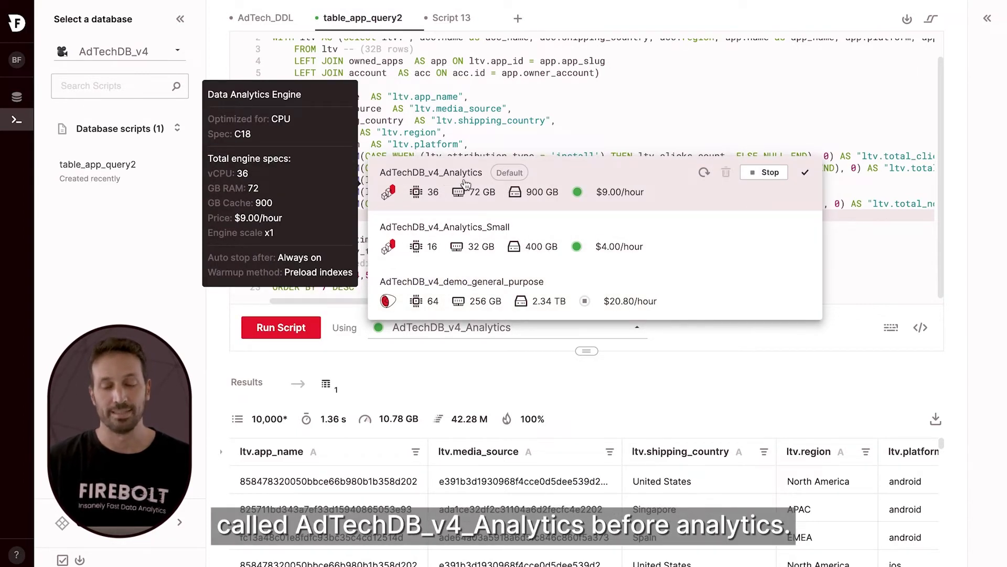
{"action": "left_click", "coordinate": [677, 253]}
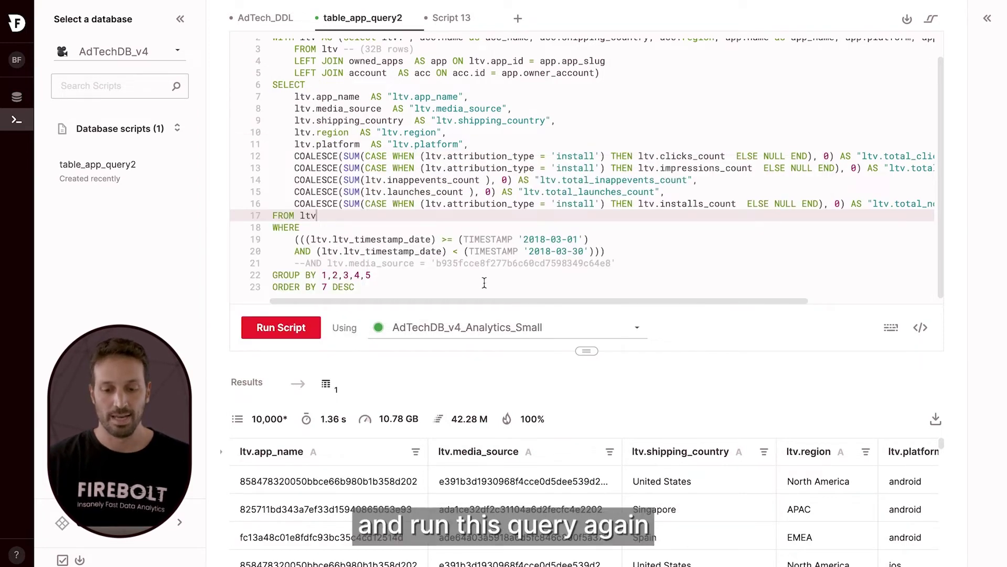
{"action": "left_click", "coordinate": [303, 339]}
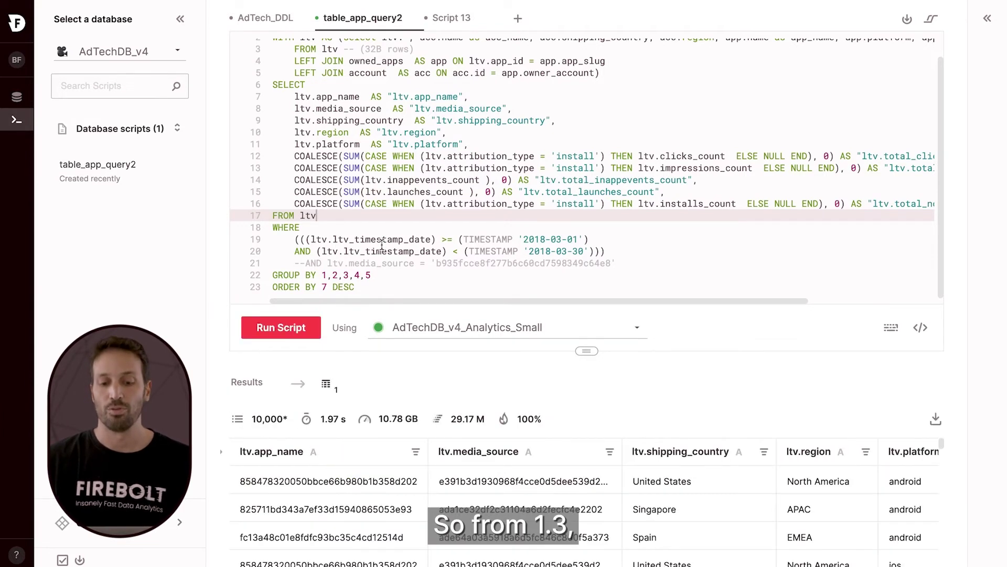
{"action": "mouse_move", "coordinate": [336, 424]}
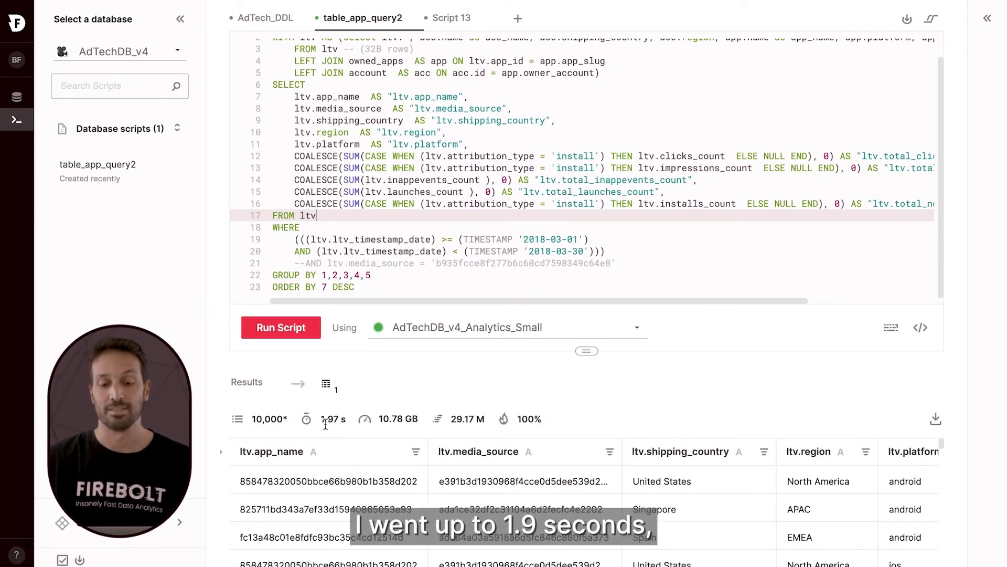
- Switch from the script editor to the databases section and start creating a new database
{"action": "left_click", "coordinate": [529, 134]}
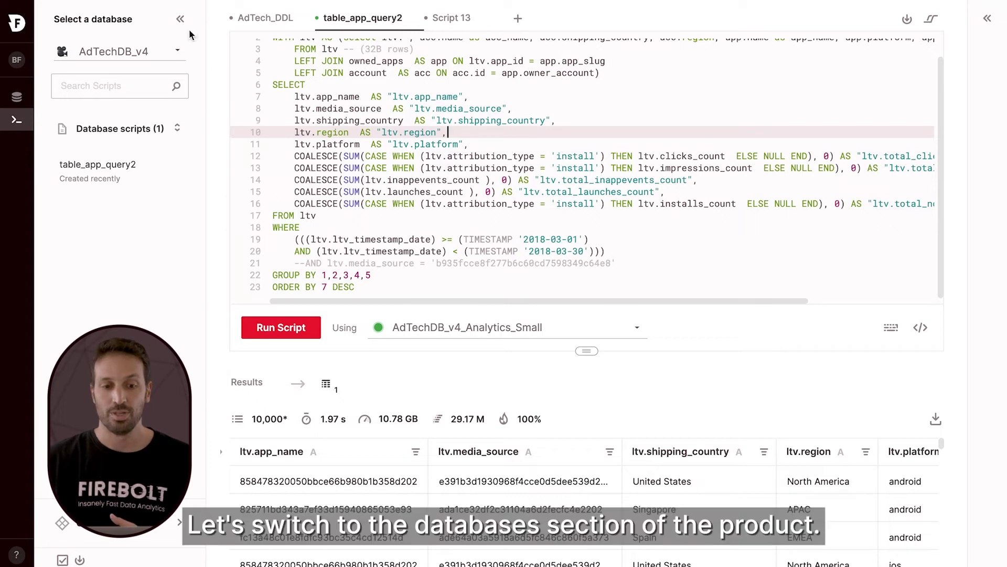
{"action": "left_click", "coordinate": [17, 97]}
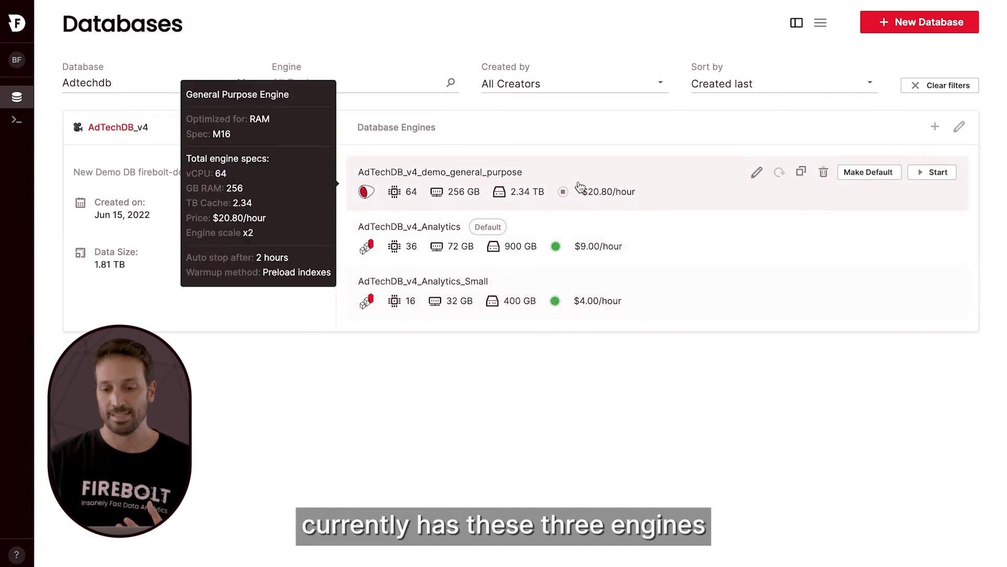
{"action": "left_click", "coordinate": [944, 26]}
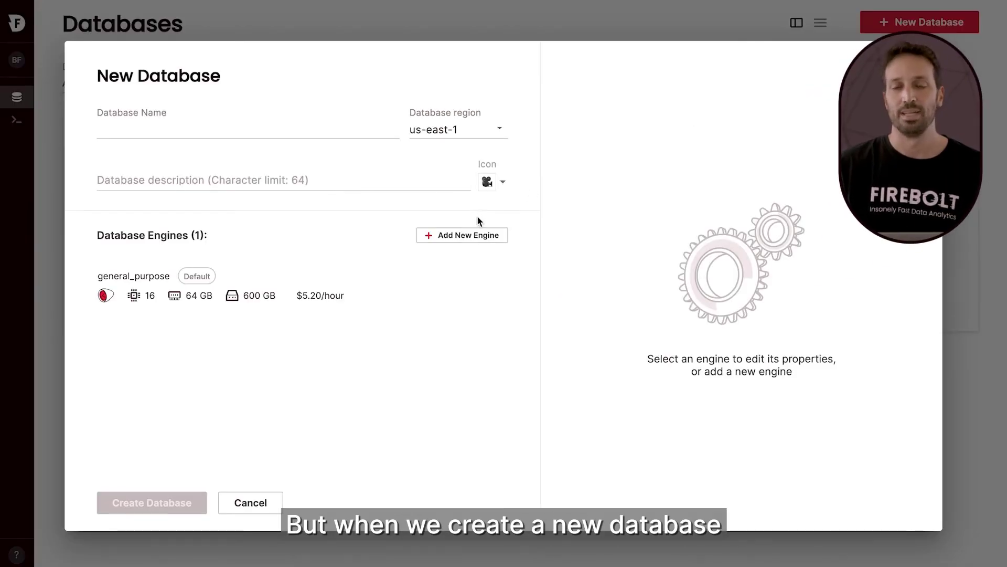
- Add four more engines to the new database, alongside its default general_purpose engine
{"action": "left_click", "coordinate": [469, 236]}
{"action": "left_click", "coordinate": [469, 236]}
{"action": "left_click", "coordinate": [469, 236]}
{"action": "left_click", "coordinate": [469, 236]}
{"action": "scroll", "coordinate": [358, 350], "scroll_direction": "down", "scroll_amount": 1}
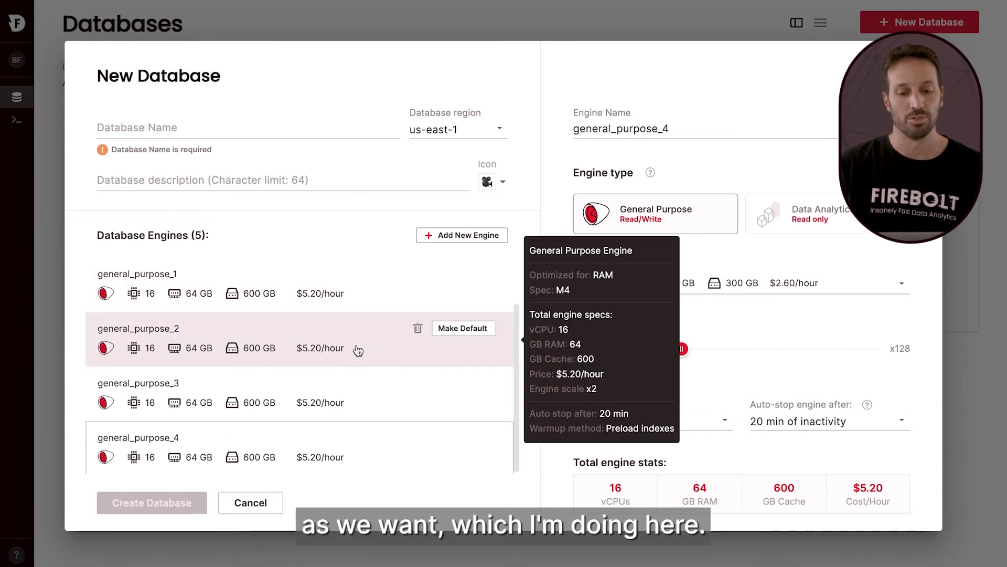
- Select the general_purpose_2 engine and browse the available engine specs from the memory-optimized to the compute-optimized options, keeping M4
{"action": "left_click", "coordinate": [319, 343]}
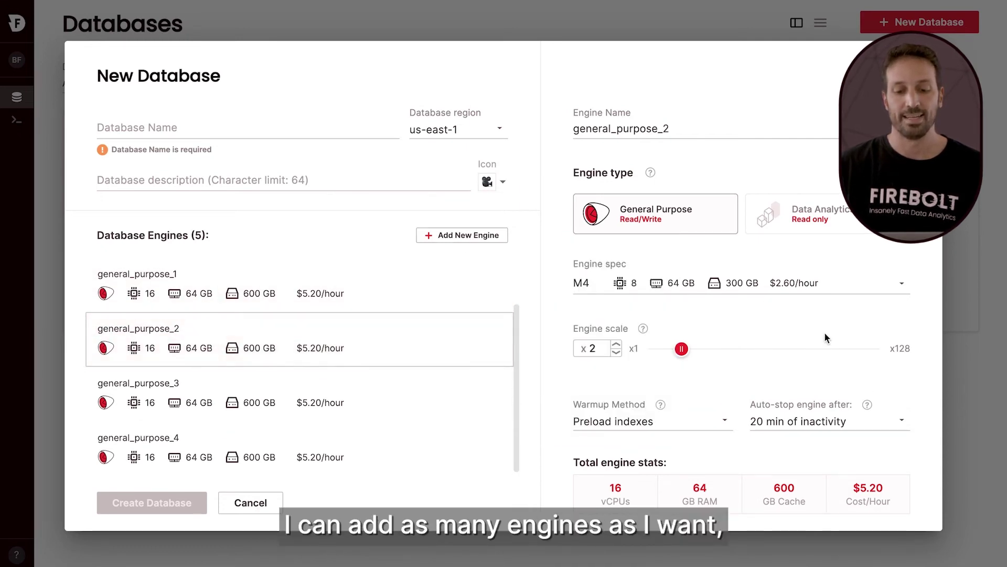
{"action": "left_click", "coordinate": [879, 286]}
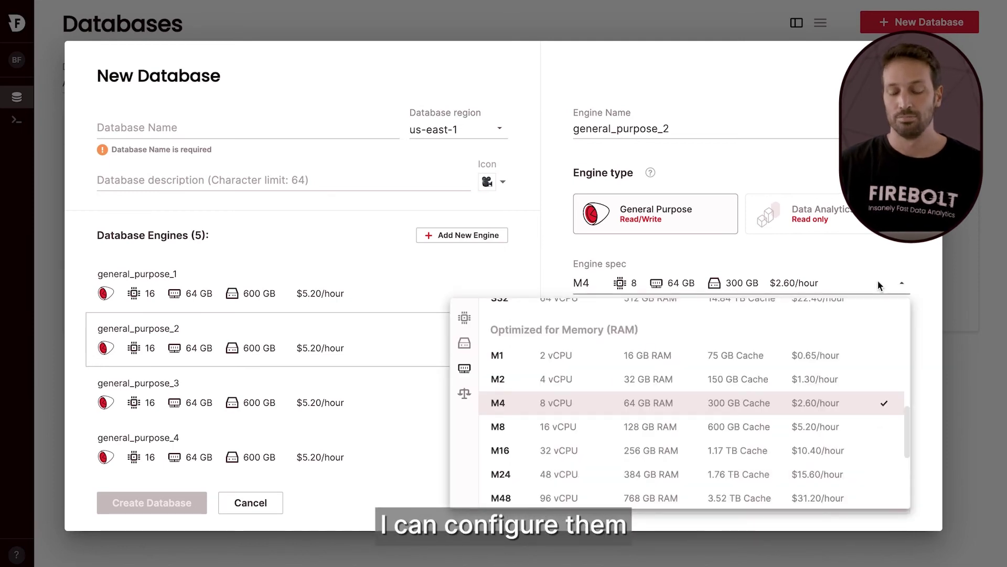
{"action": "left_click", "coordinate": [895, 253]}
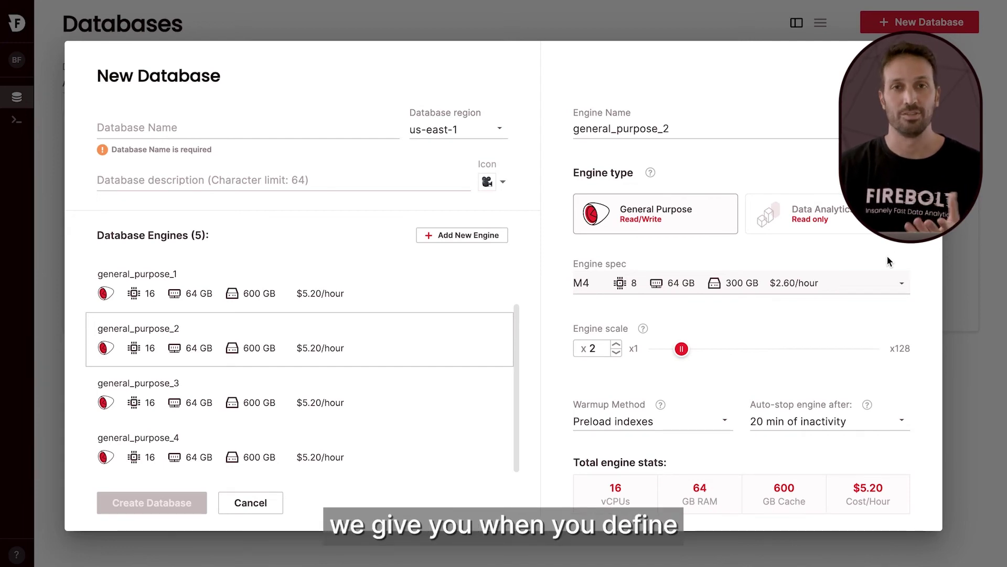
{"action": "left_click", "coordinate": [890, 282]}
{"action": "scroll", "coordinate": [734, 426], "scroll_direction": "up", "scroll_amount": 6}
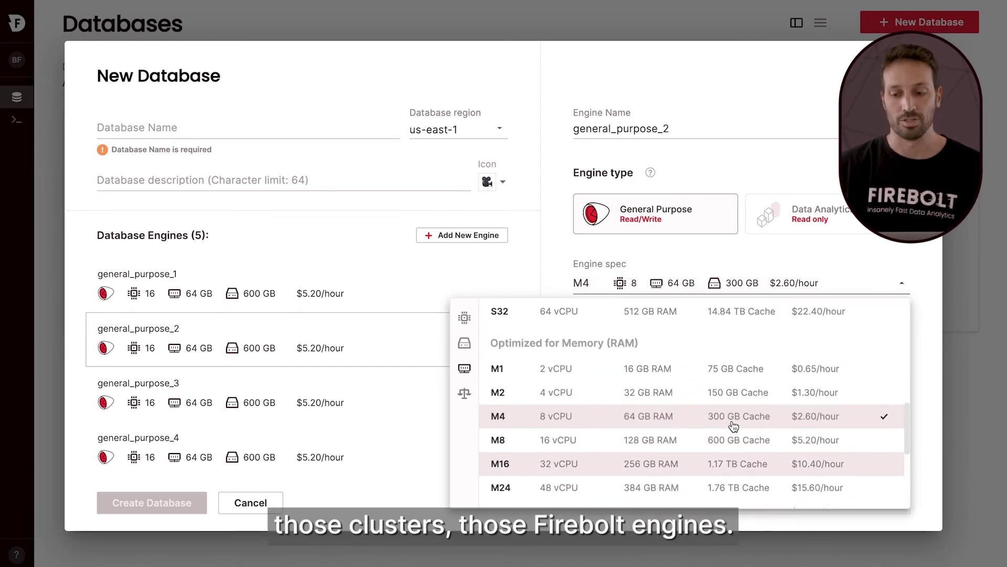
{"action": "scroll", "coordinate": [733, 425], "scroll_direction": "up", "scroll_amount": 5}
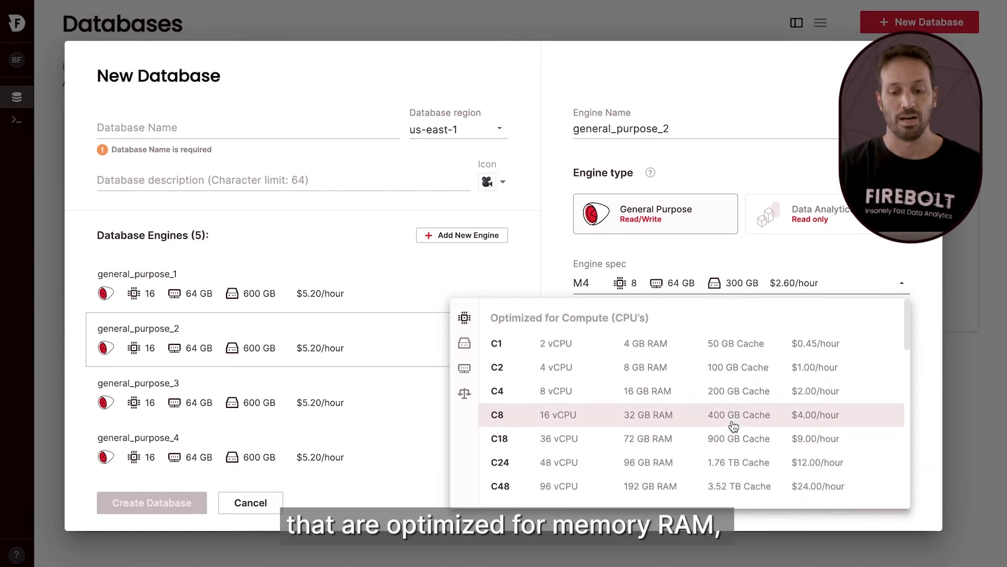
{"action": "key", "text": "Escape"}
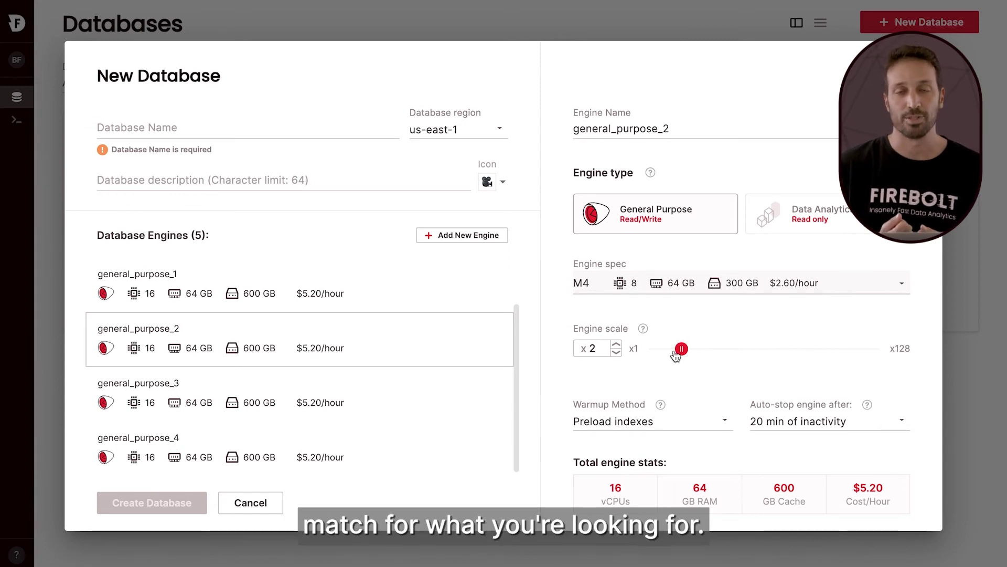
- Set the engine scale of general_purpose_2 to x8
{"action": "left_click_drag", "start_coordinate": [682, 353], "coordinate": [747, 352]}
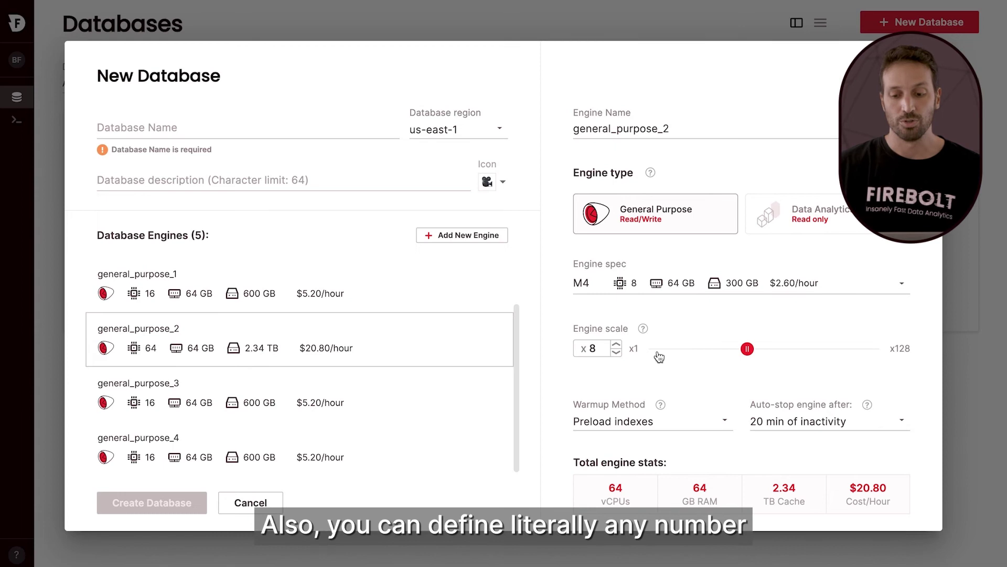